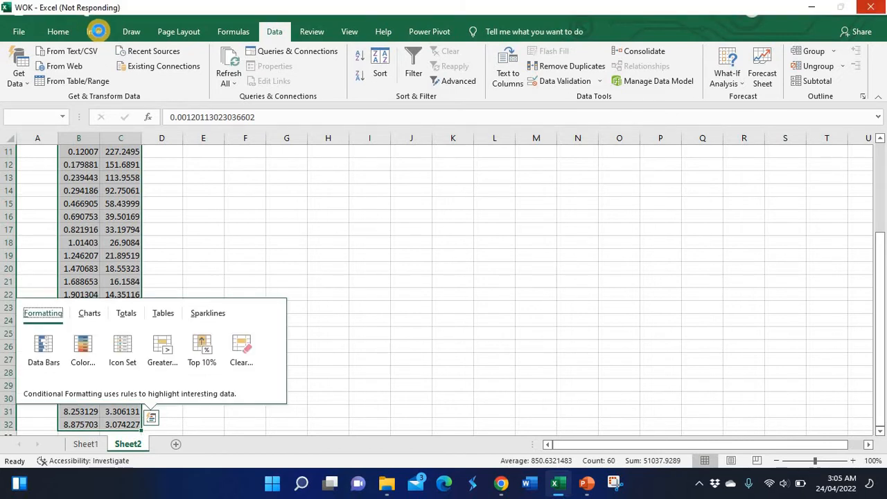
- Insert a scatter chart with smooth lines and markers from the selected data in columns B and C
click(97, 32)
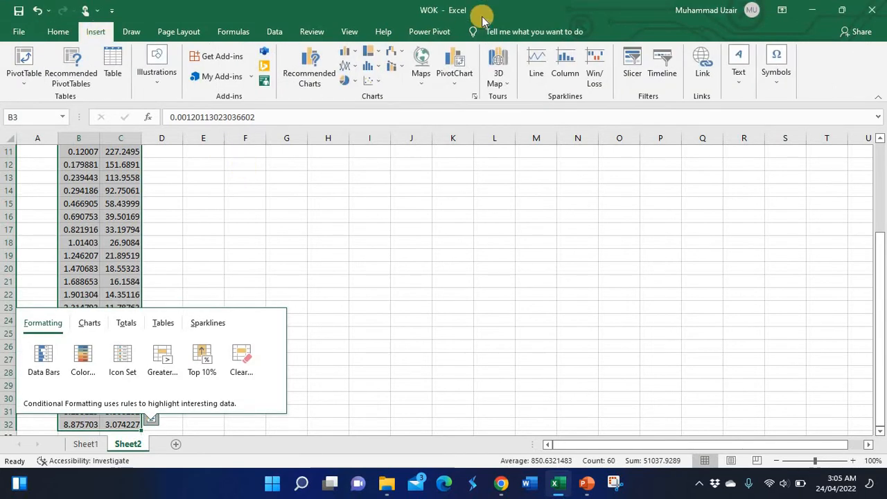
click(373, 80)
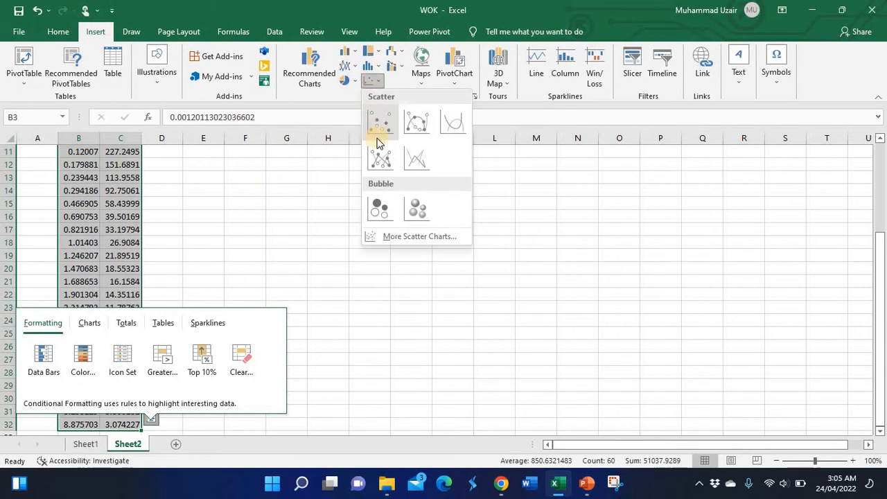
click(415, 124)
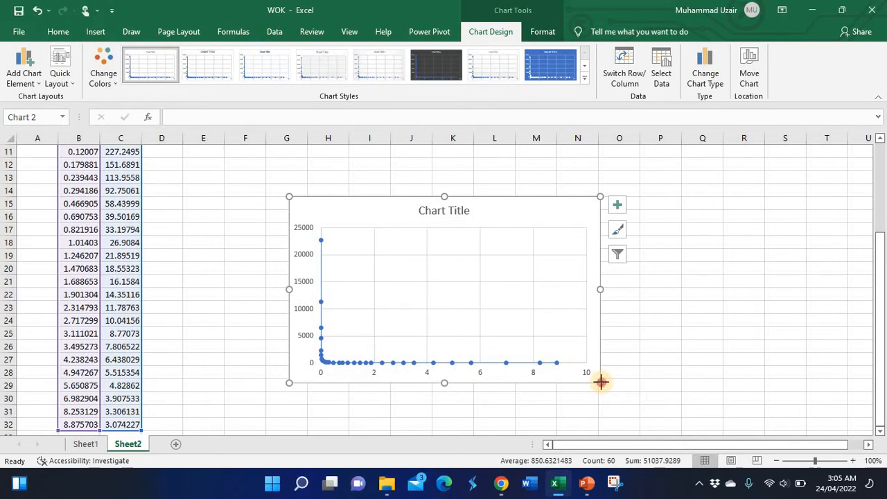
- Enlarge and reposition the chart, and stretch its plot area to fill more of the chart
drag(600, 382, 690, 395)
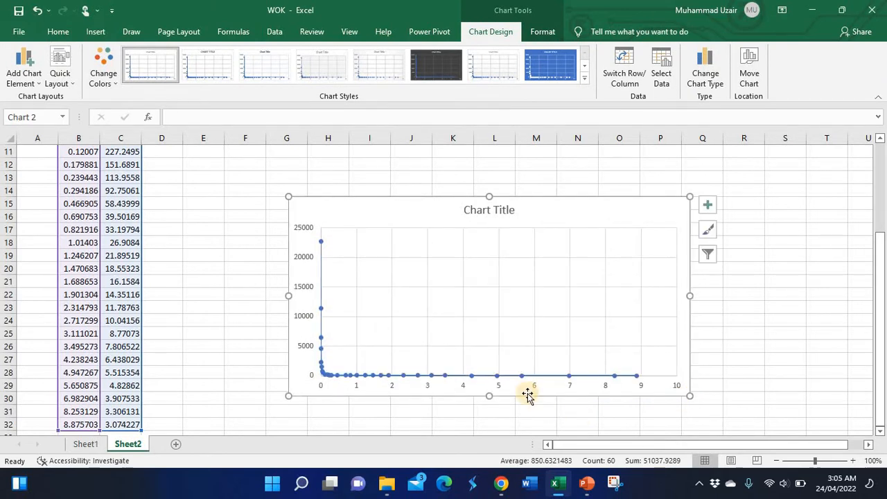
drag(527, 394, 483, 399)
click(360, 339)
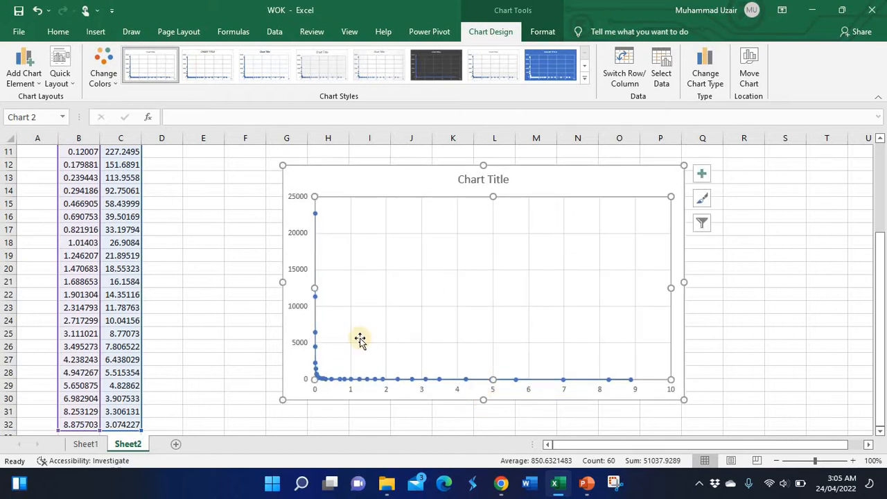
drag(314, 378, 328, 358)
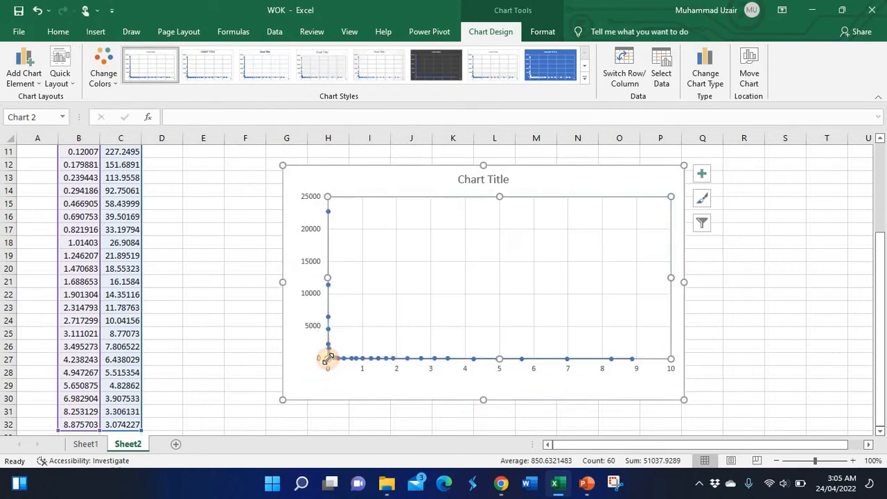
- Add axis titles to the chart through the chart elements list
click(702, 173)
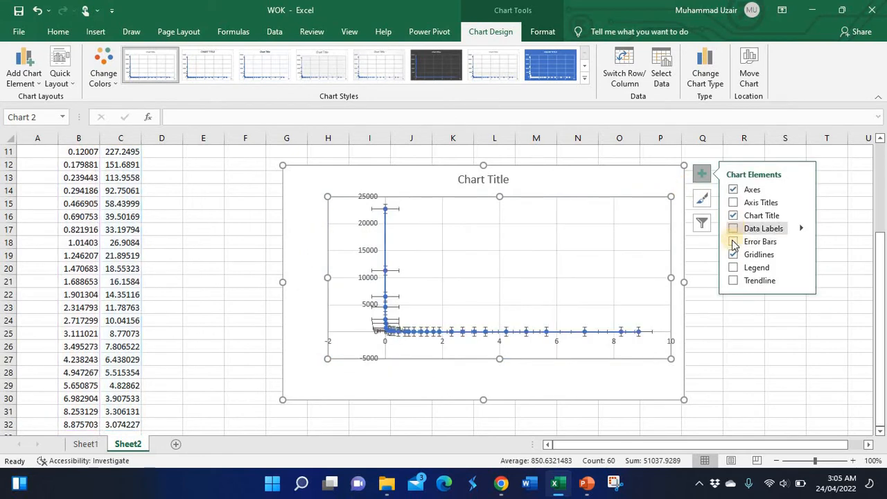
click(733, 202)
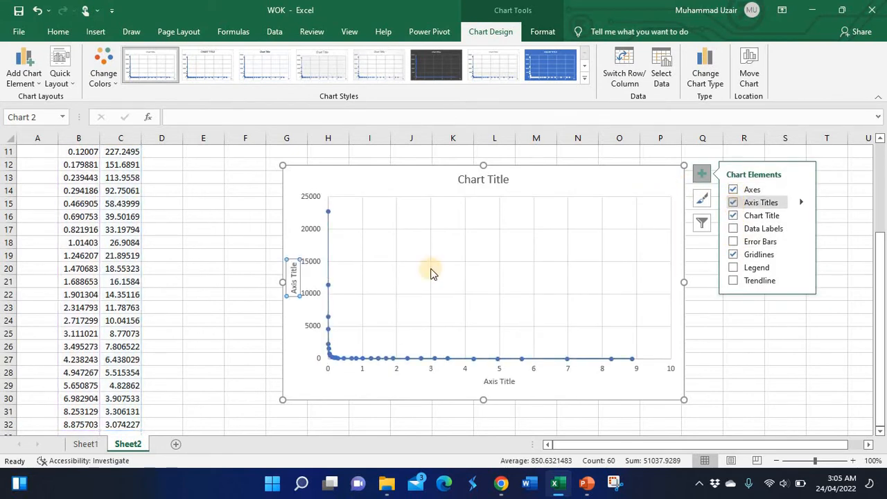
click(330, 286)
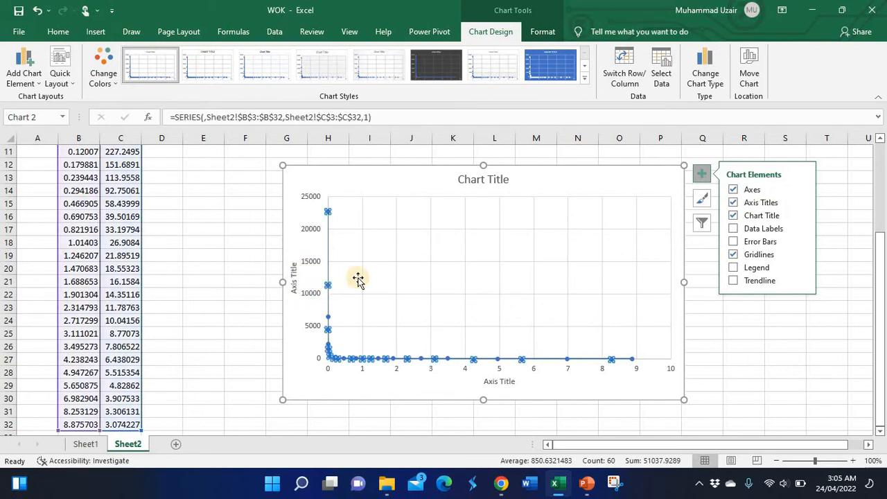
click(336, 283)
click(331, 277)
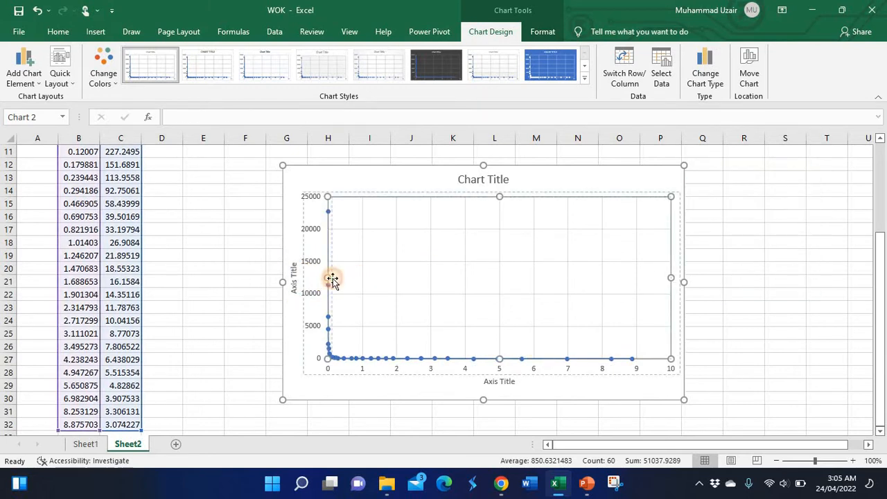
click(331, 278)
click(297, 280)
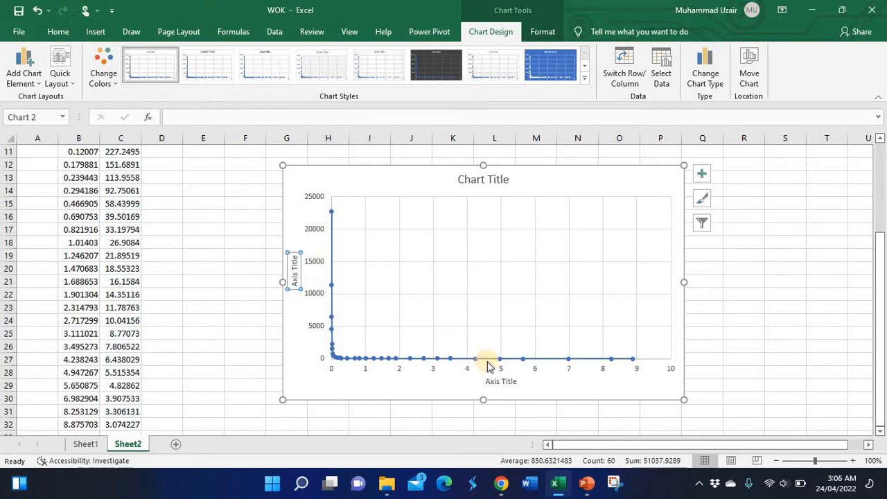
click(749, 384)
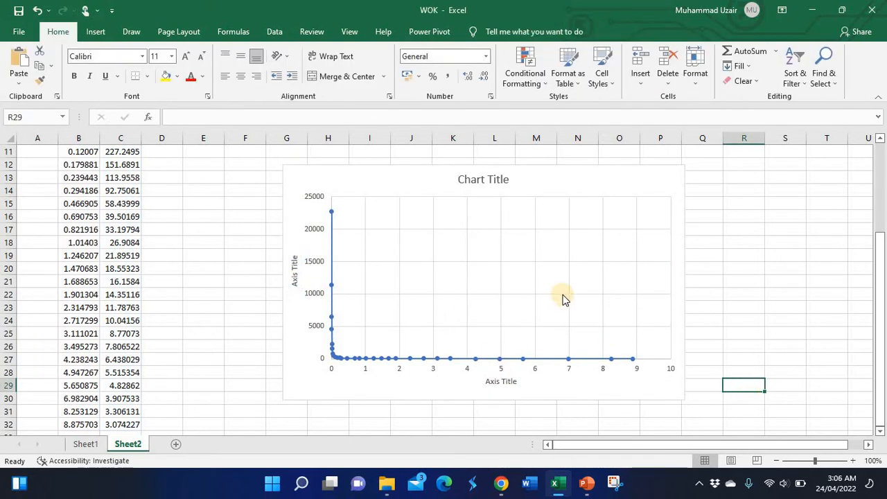
- Set the vertical axis to a logarithmic scale in its axis options
click(449, 298)
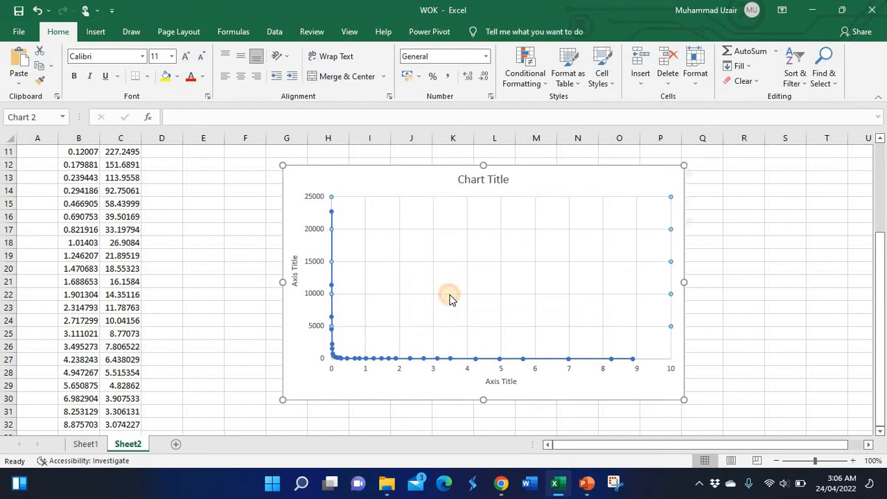
double_click(632, 179)
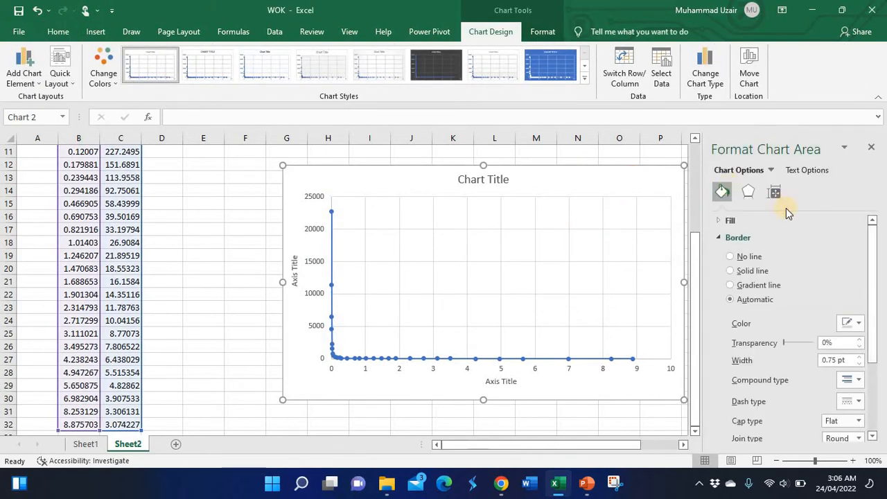
click(310, 262)
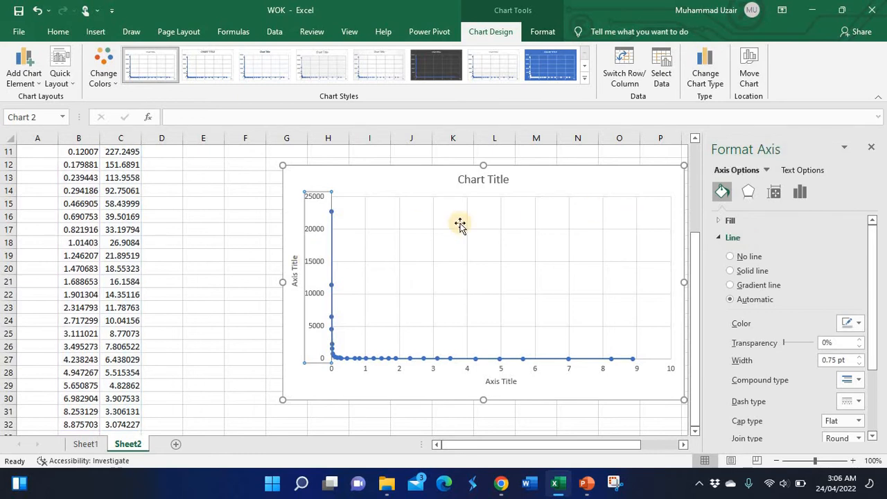
click(800, 194)
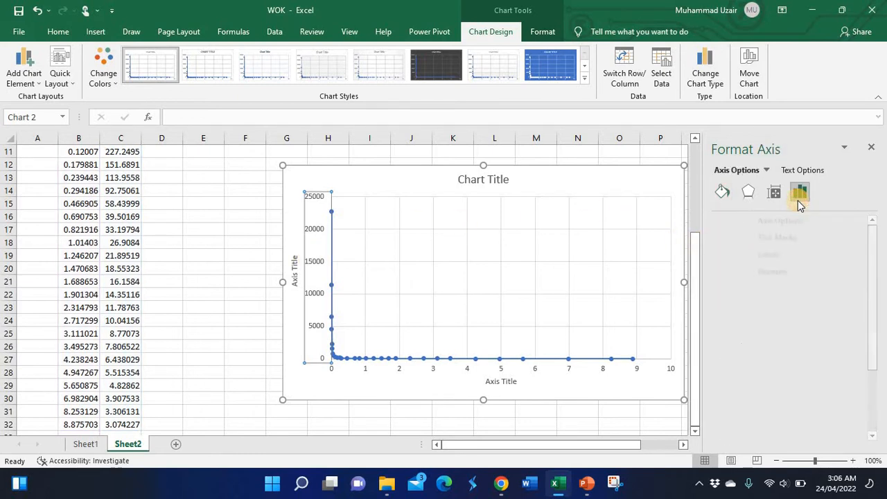
click(744, 221)
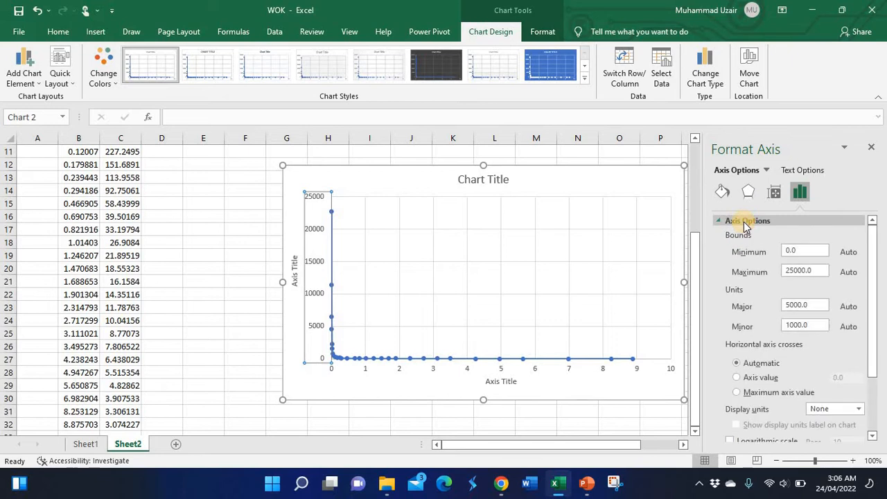
drag(872, 312, 871, 386)
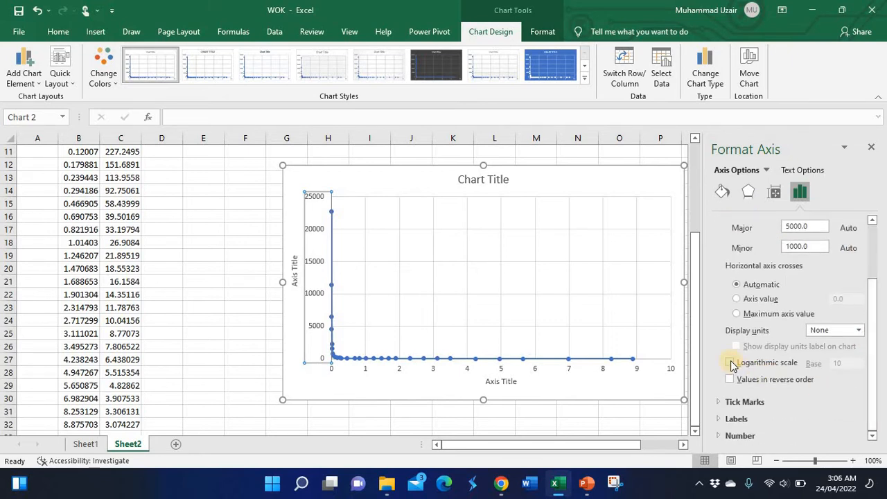
click(730, 363)
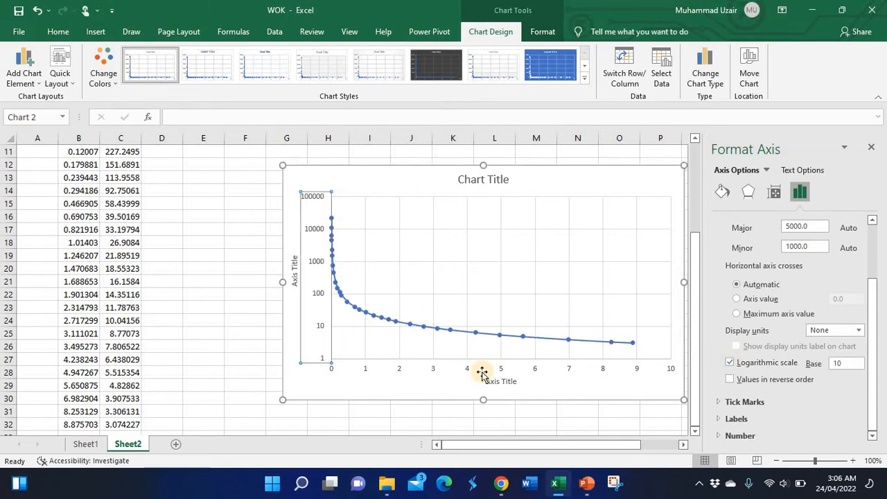
- Set the horizontal axis to a logarithmic scale in its axis options
click(459, 372)
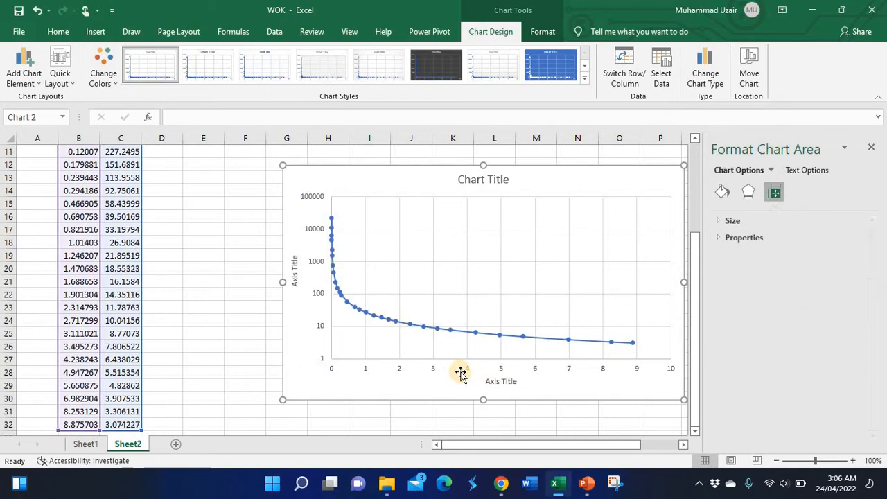
click(503, 370)
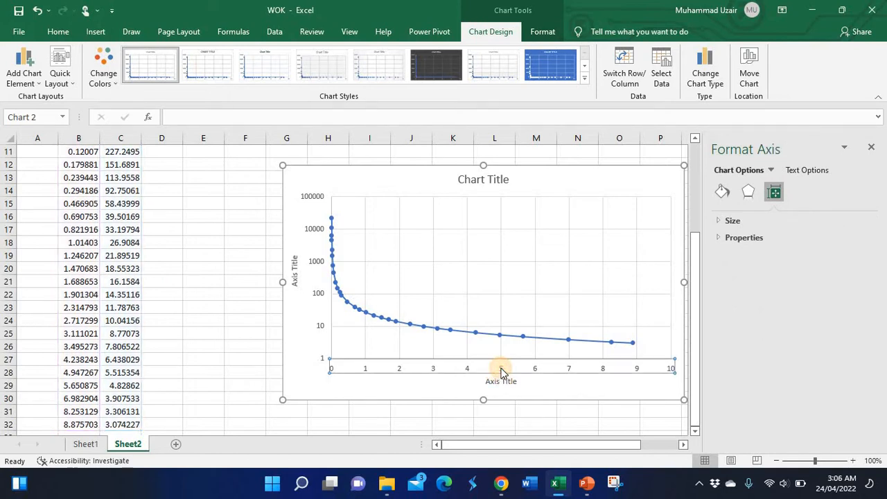
click(800, 194)
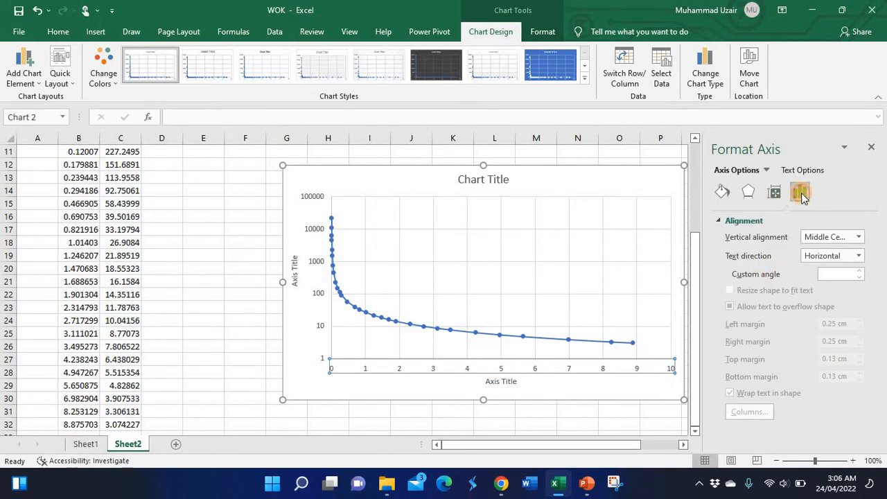
click(733, 222)
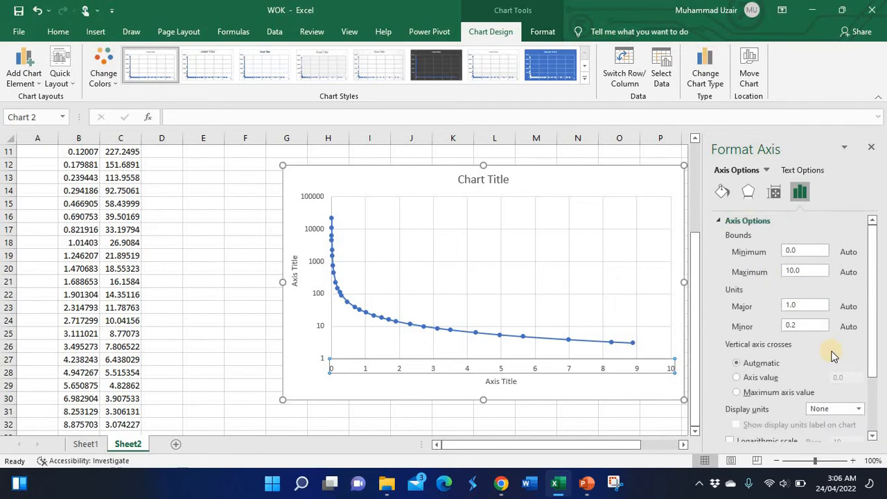
drag(871, 326, 792, 381)
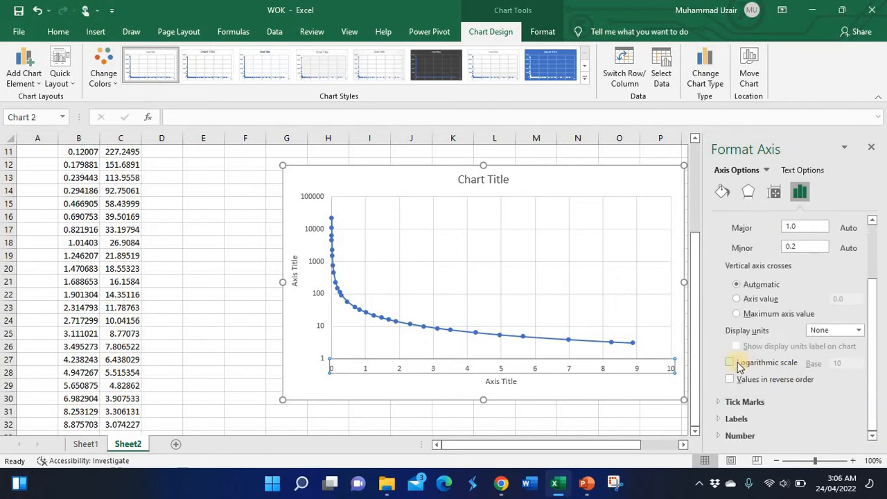
click(732, 363)
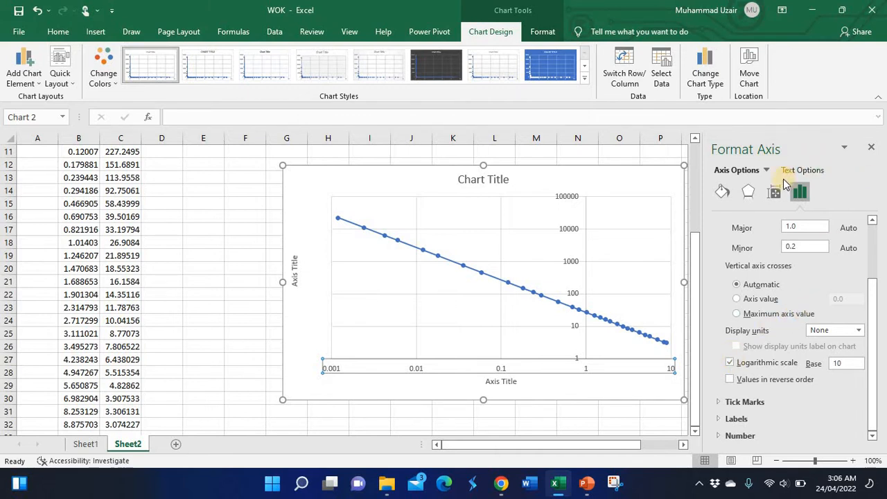
- Remove the gridlines from the chart
click(667, 192)
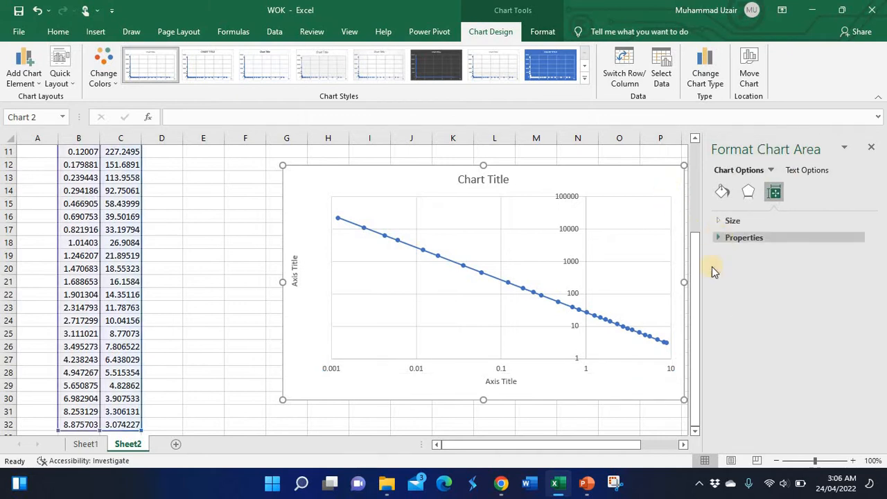
drag(629, 444, 646, 443)
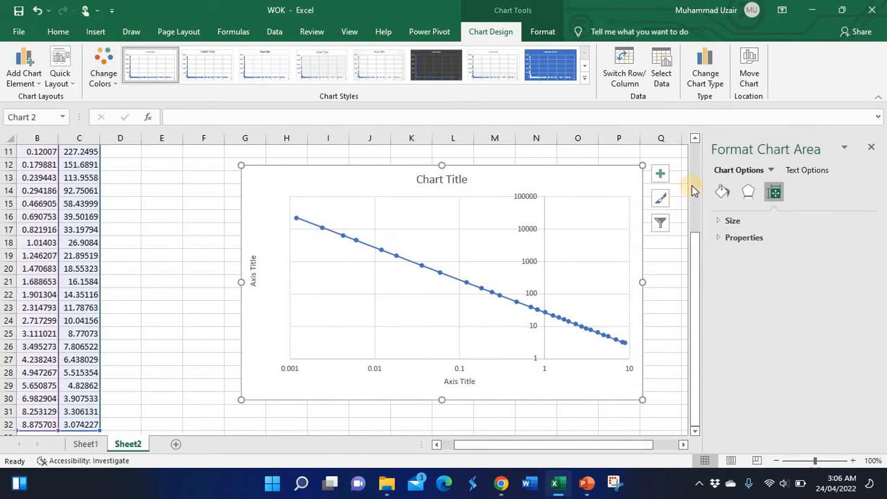
click(662, 173)
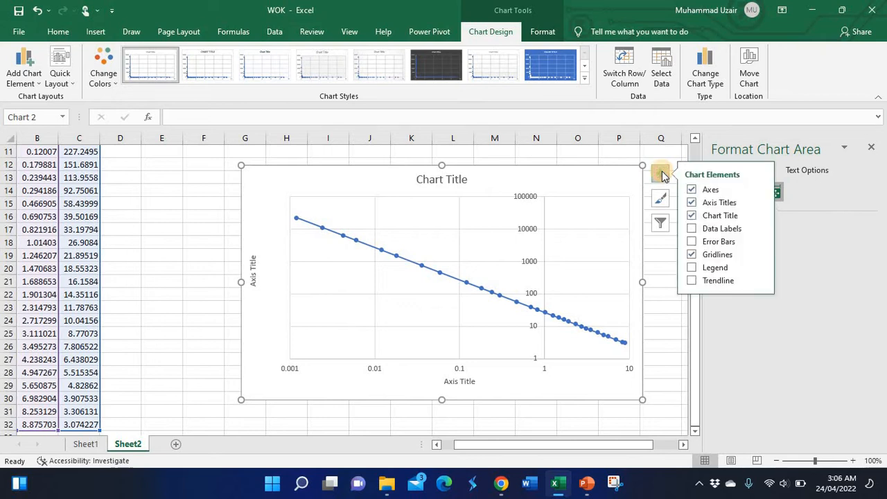
click(693, 216)
click(691, 255)
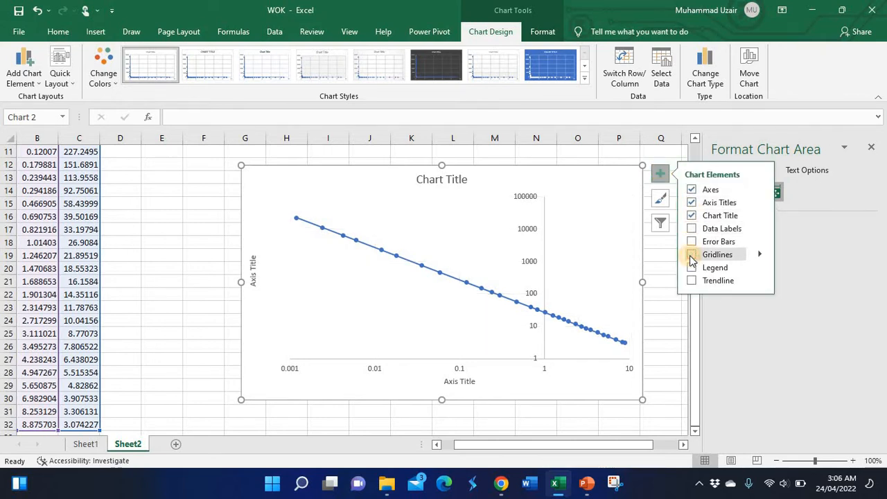
click(654, 315)
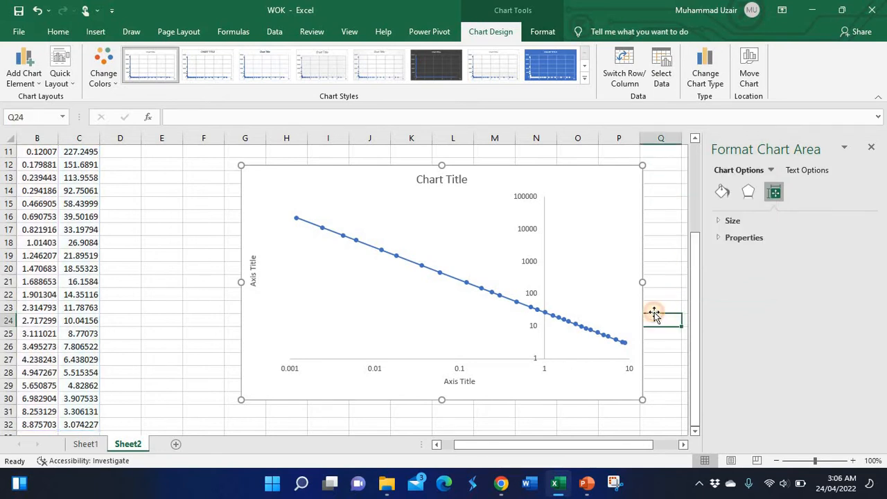
- Give the plot area a solid black border line
click(545, 357)
click(310, 244)
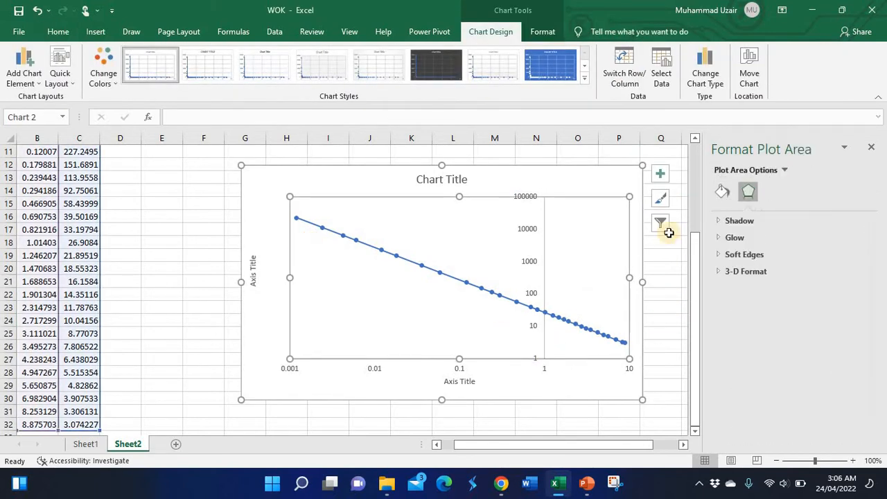
click(724, 190)
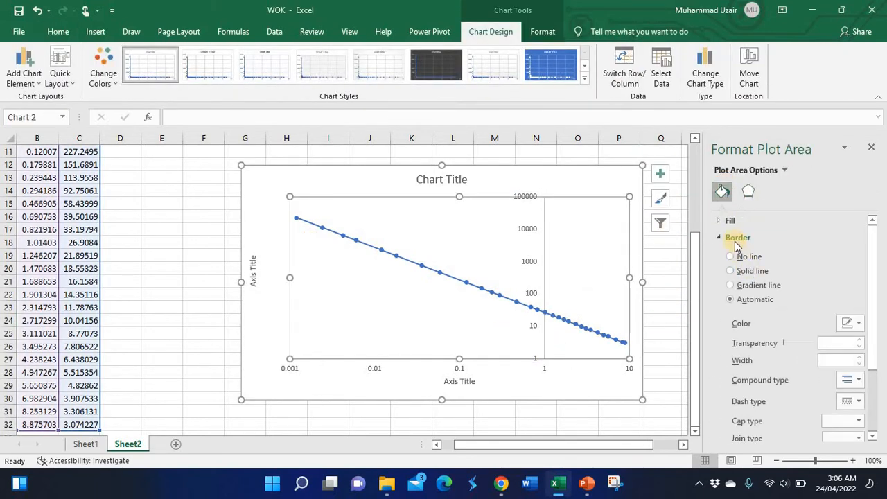
click(734, 271)
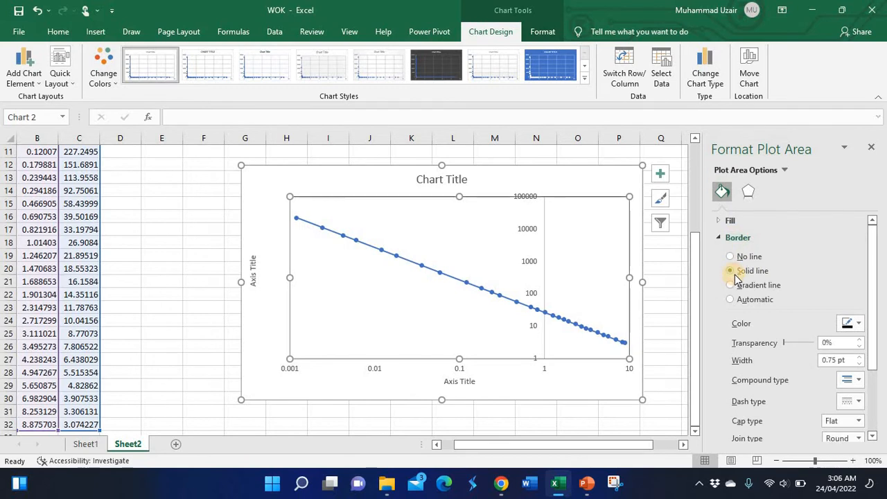
click(852, 323)
click(790, 356)
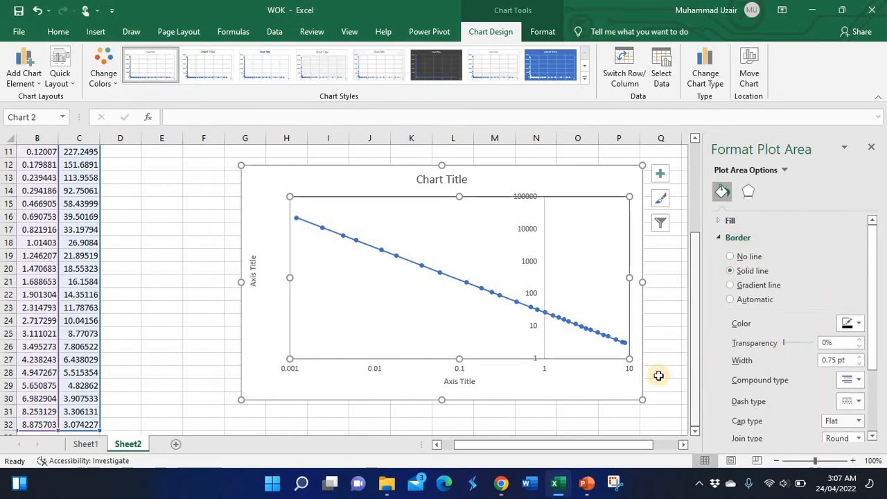
click(653, 386)
click(436, 365)
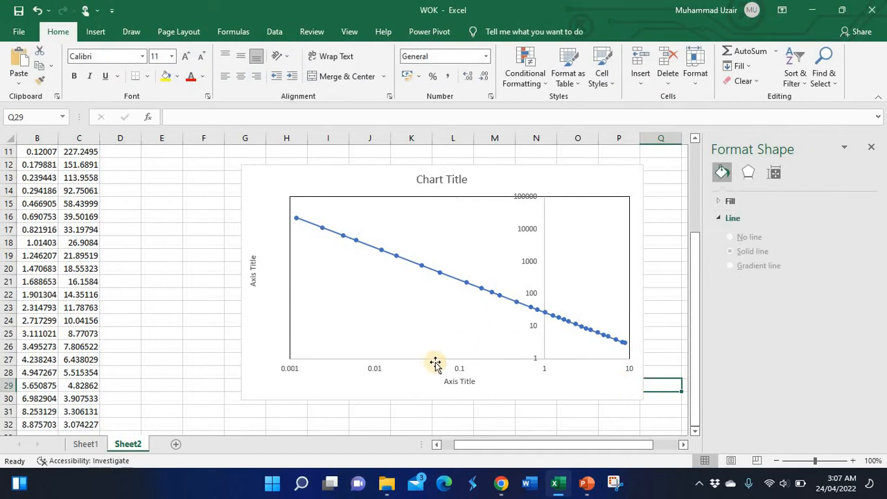
- Give the horizontal axis a solid line
click(369, 373)
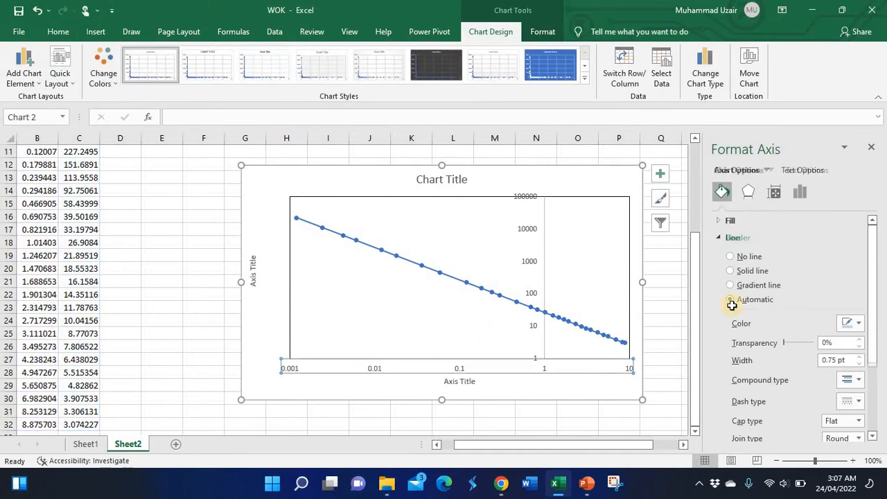
click(732, 271)
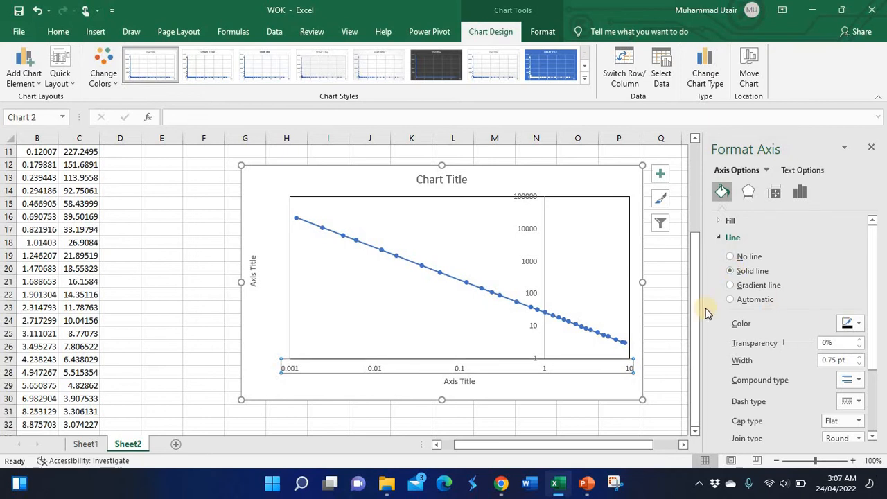
click(658, 306)
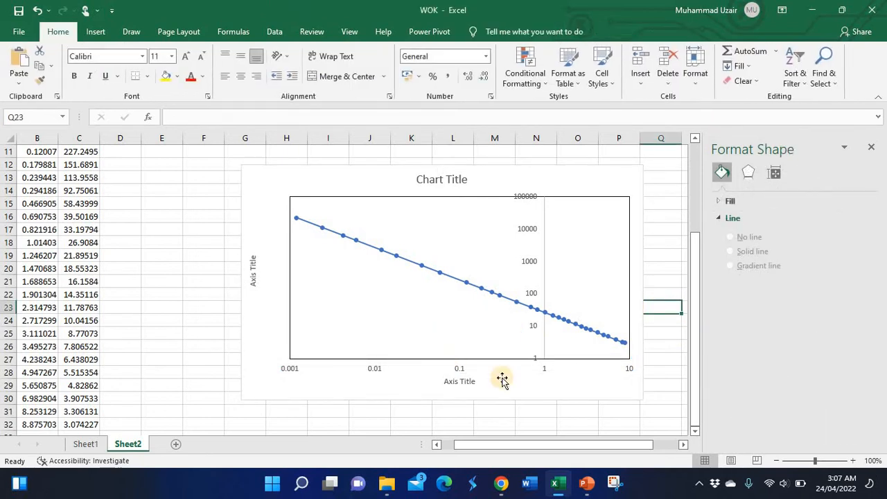
- Set the vertical axis label position to Low so its labels sit at the plot's left edge
click(539, 251)
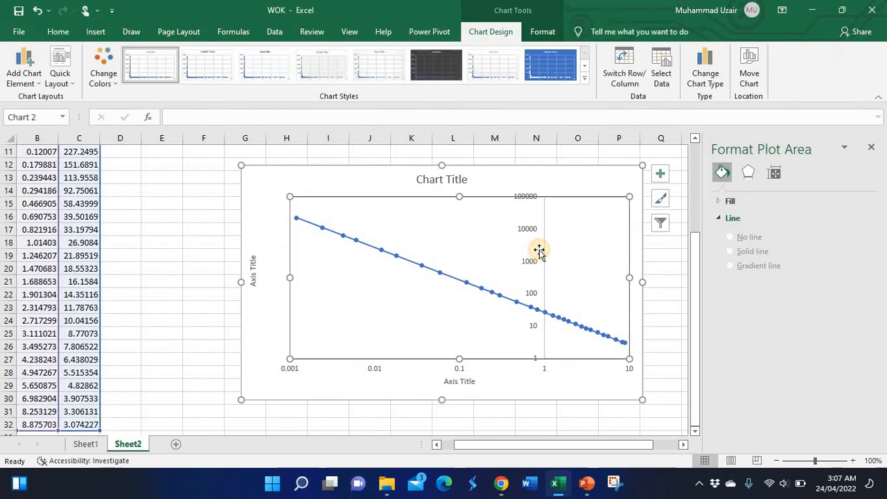
click(528, 258)
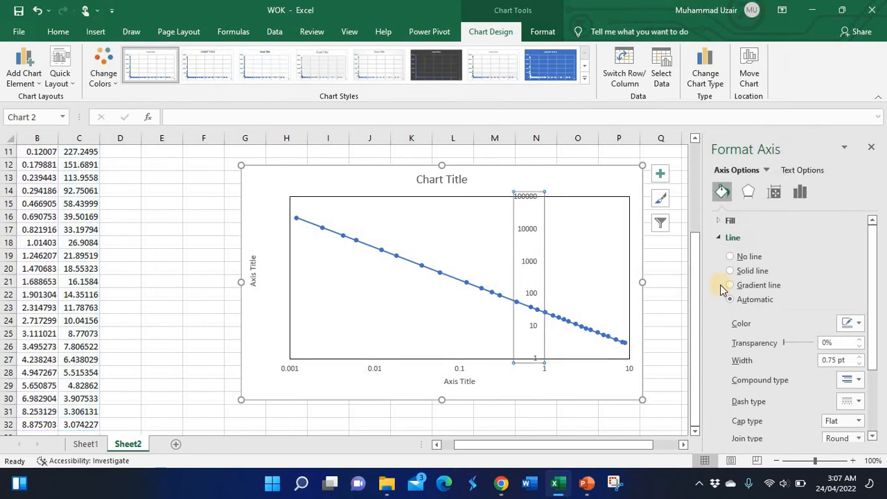
click(801, 194)
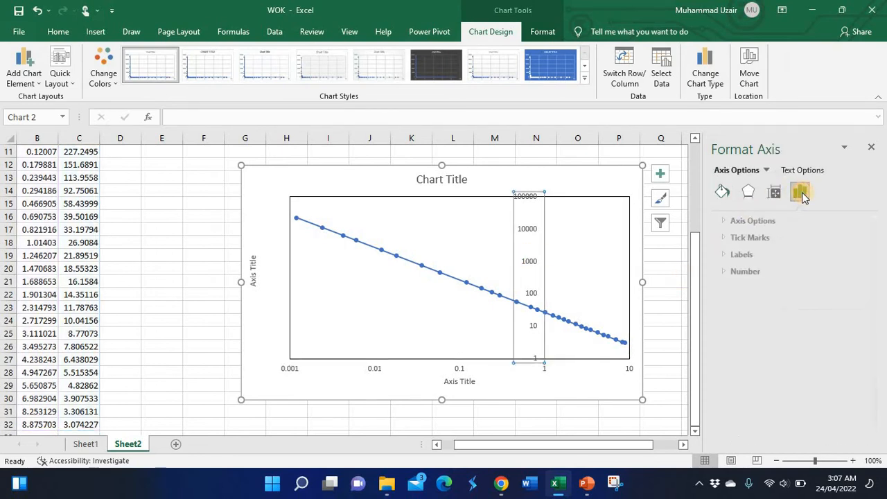
click(734, 254)
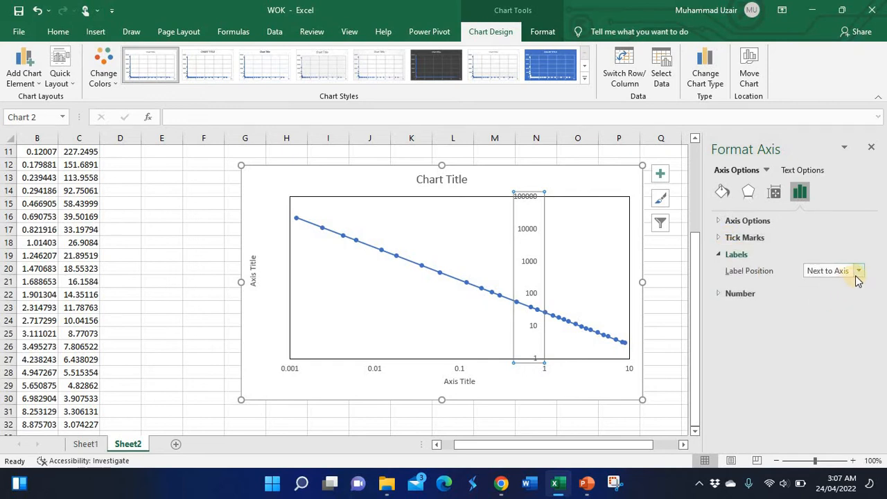
click(858, 274)
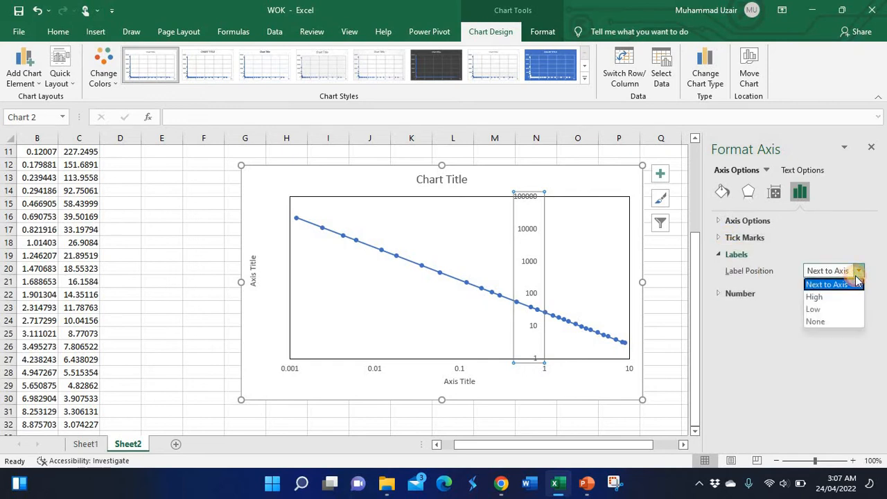
click(819, 309)
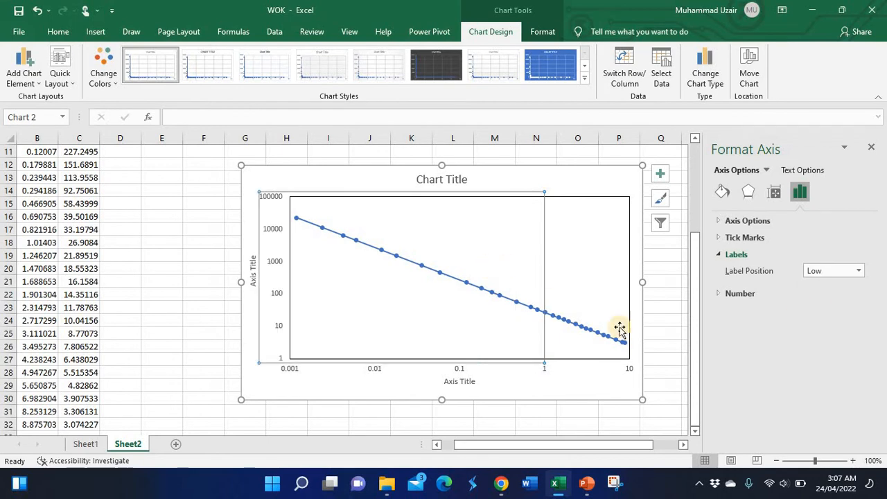
- Remove the vertical axis line by setting it to No line
click(593, 387)
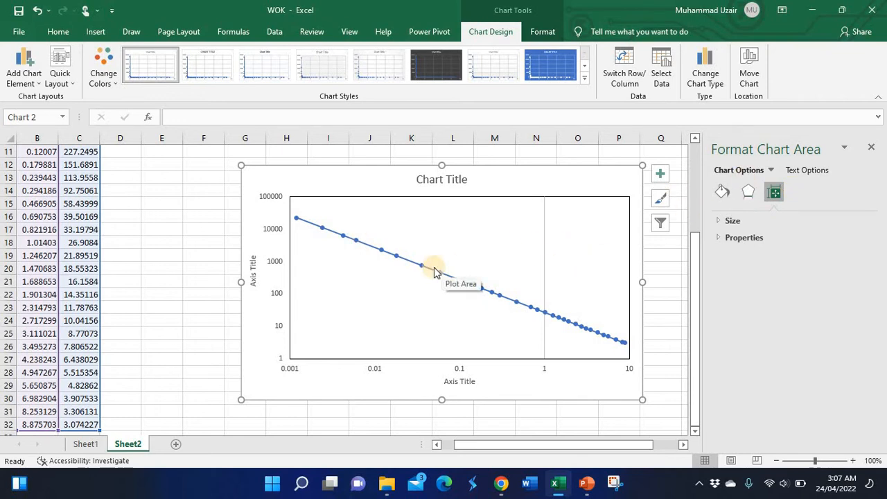
click(276, 263)
click(745, 220)
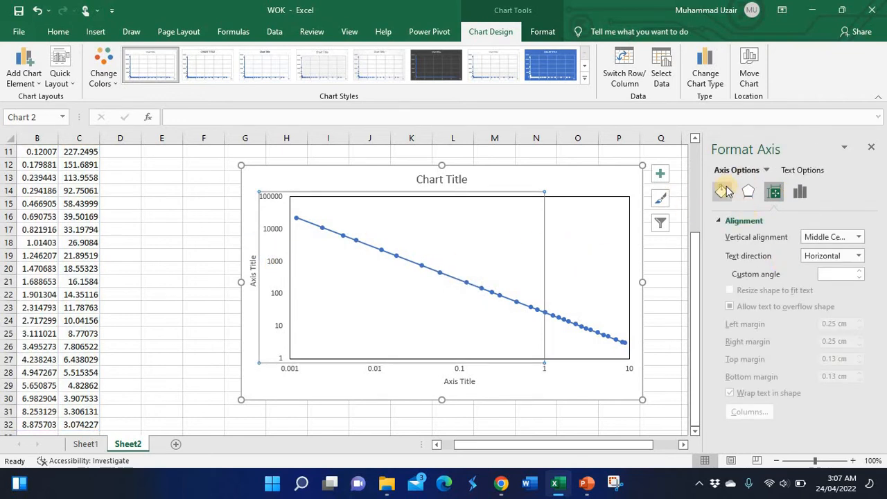
click(723, 192)
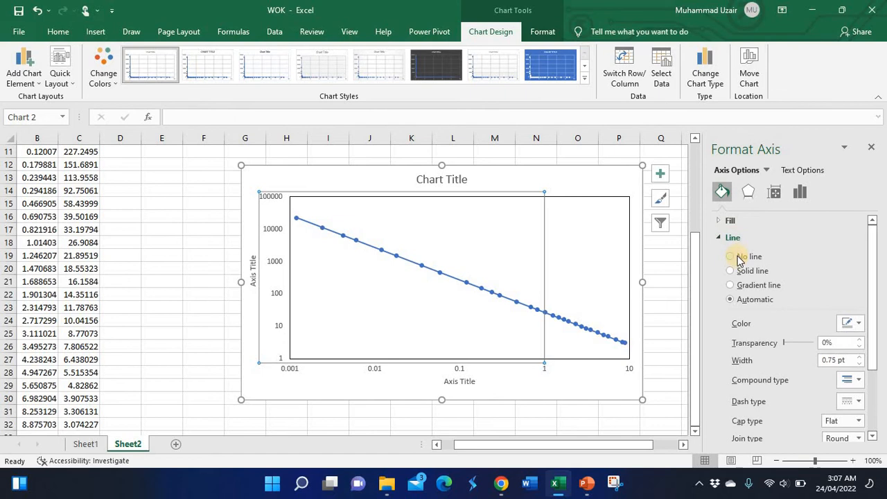
click(734, 258)
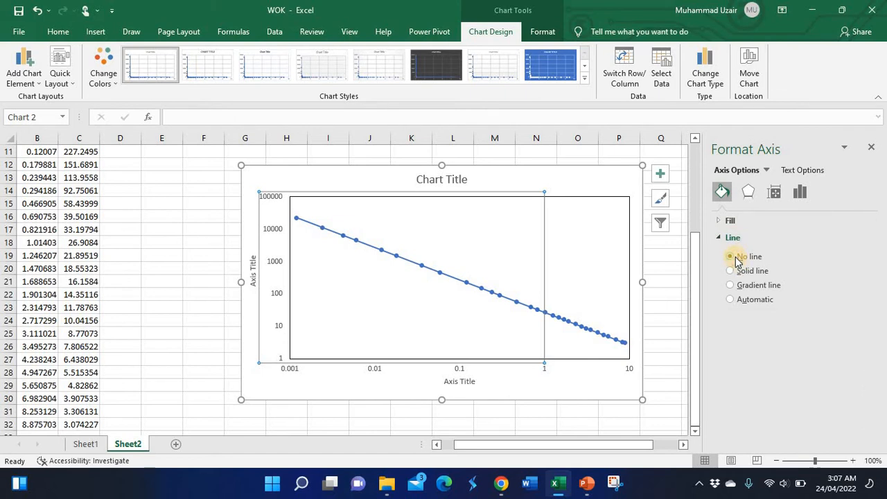
click(667, 282)
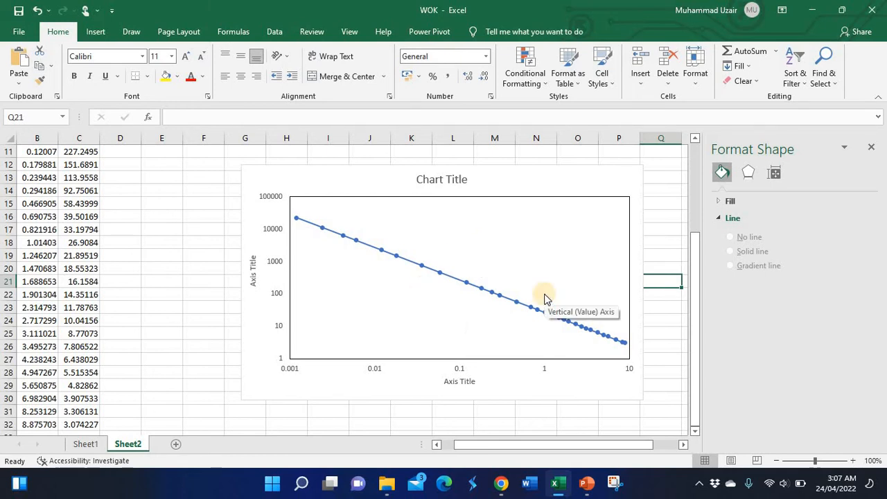
- Replace the chart title with "Y Vs X"
click(425, 180)
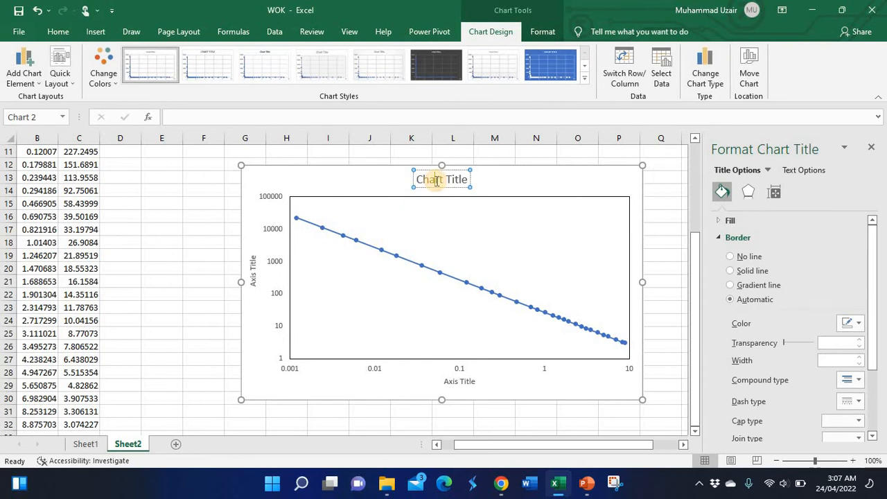
triple_click(437, 180)
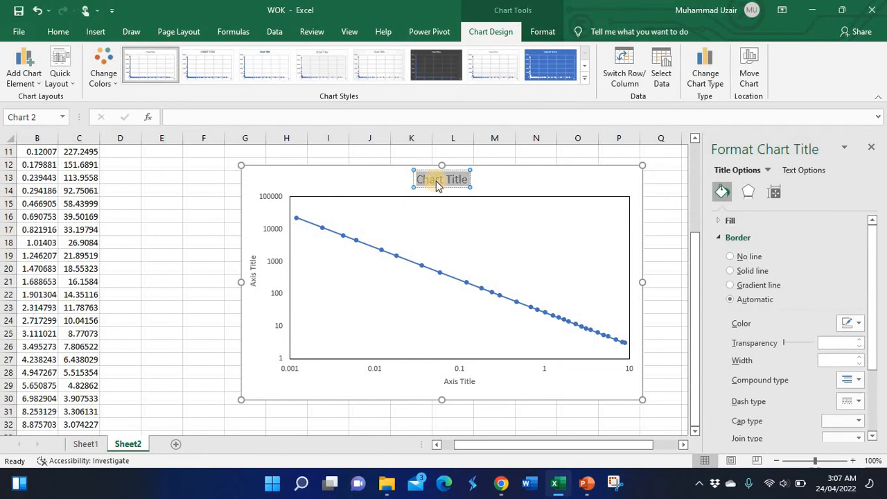
key(BackSpace)
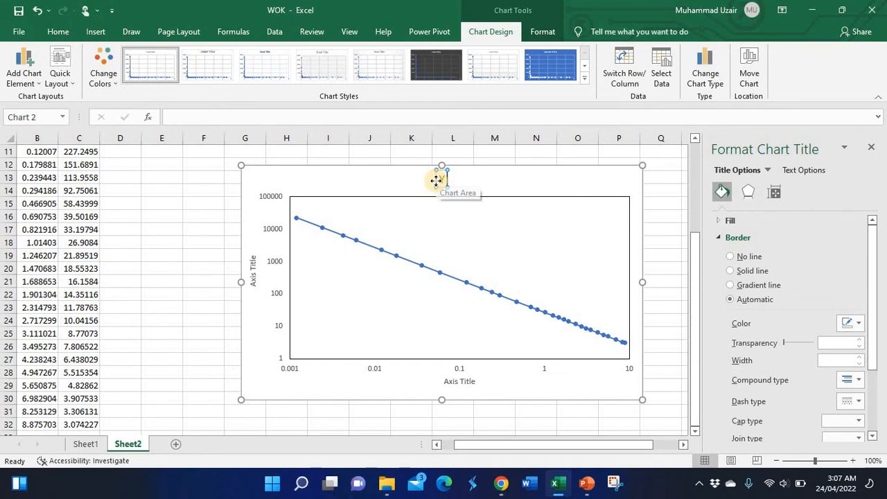
text(Y Vs X)
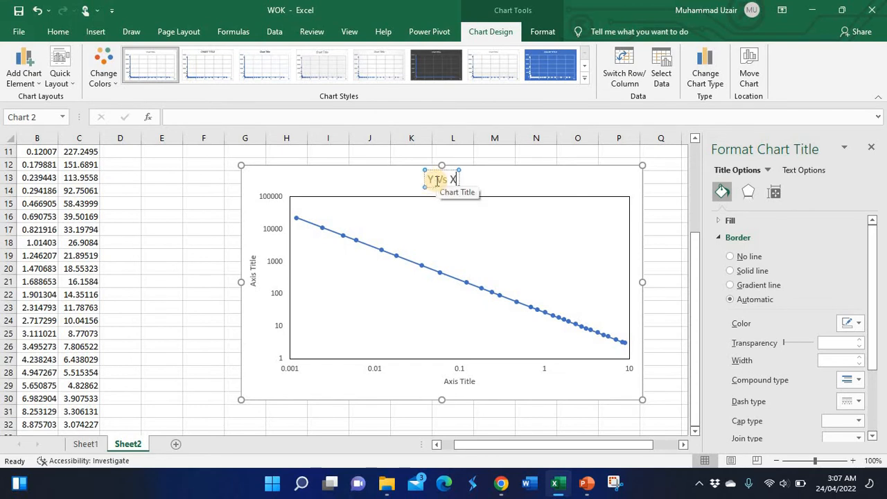
click(385, 152)
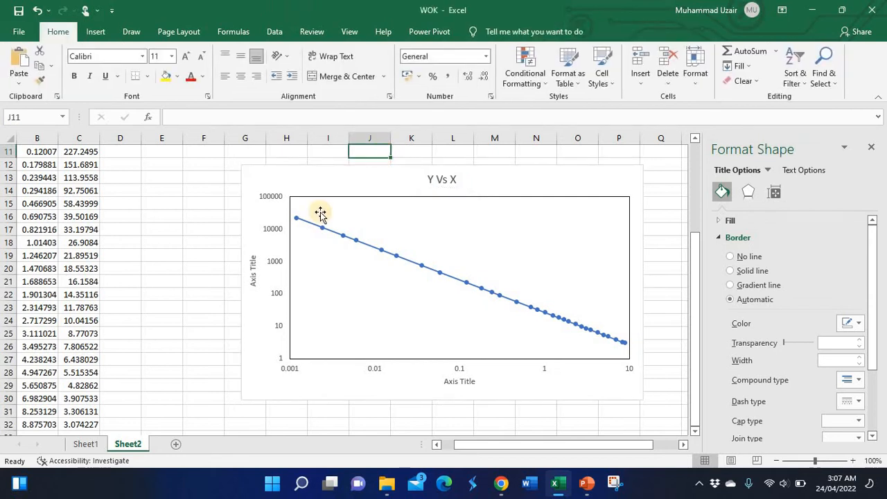
- Rename the vertical axis title to Y
click(254, 269)
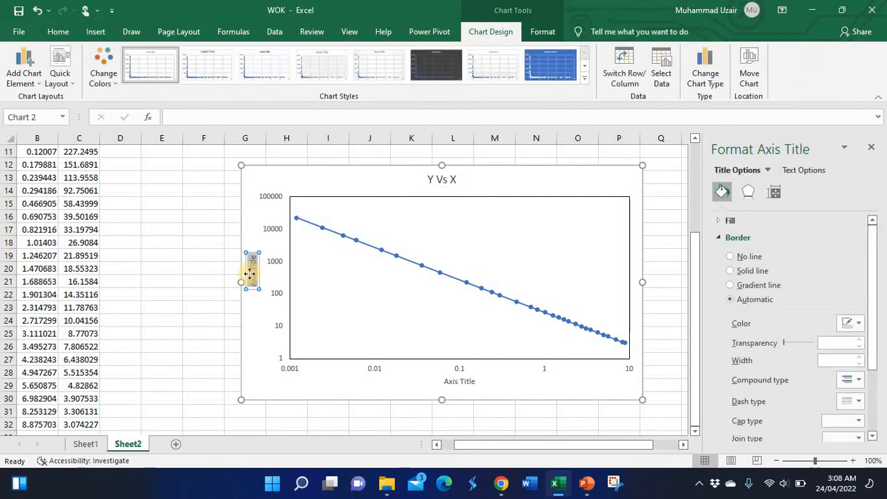
text(Y)
key(Return)
click(212, 310)
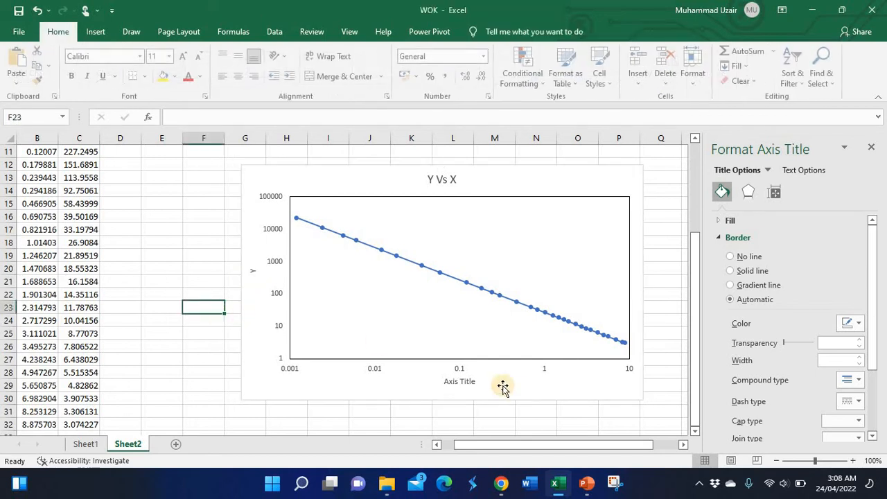
- Rename the horizontal axis title to X
click(465, 381)
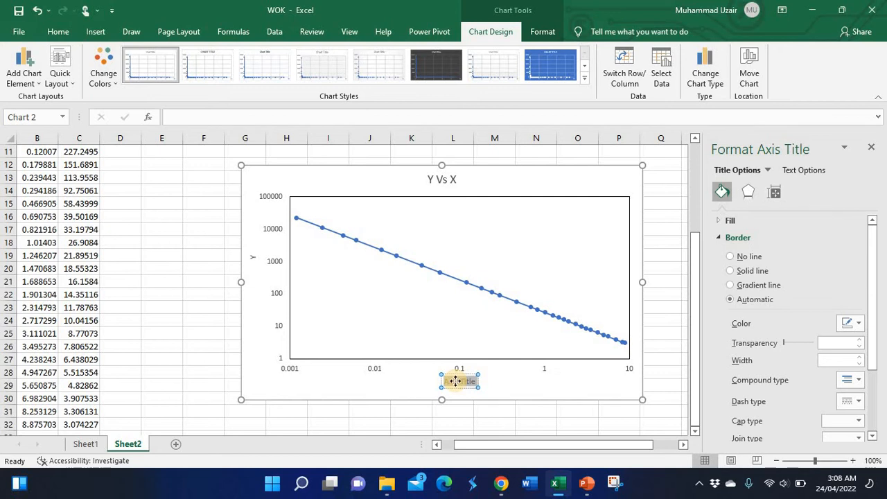
text(x)
click(214, 333)
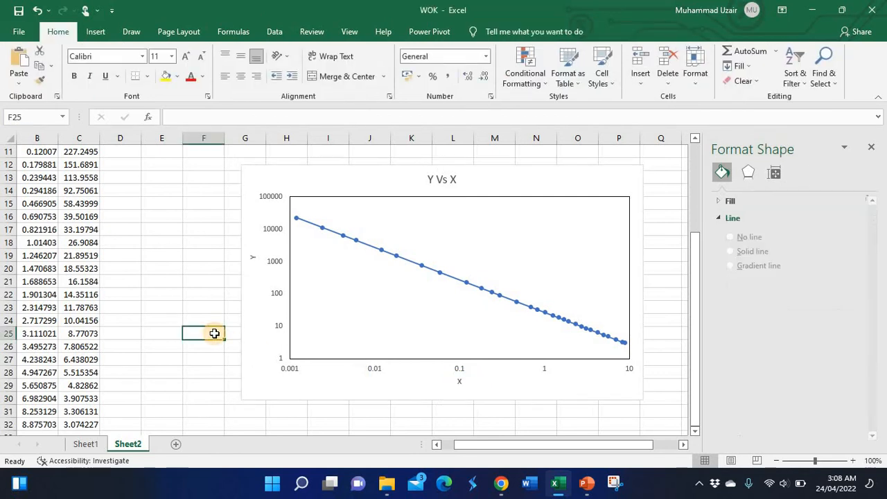
- Close the formatting pane and add primary major and minor horizontal and vertical gridlines to the chart
click(586, 180)
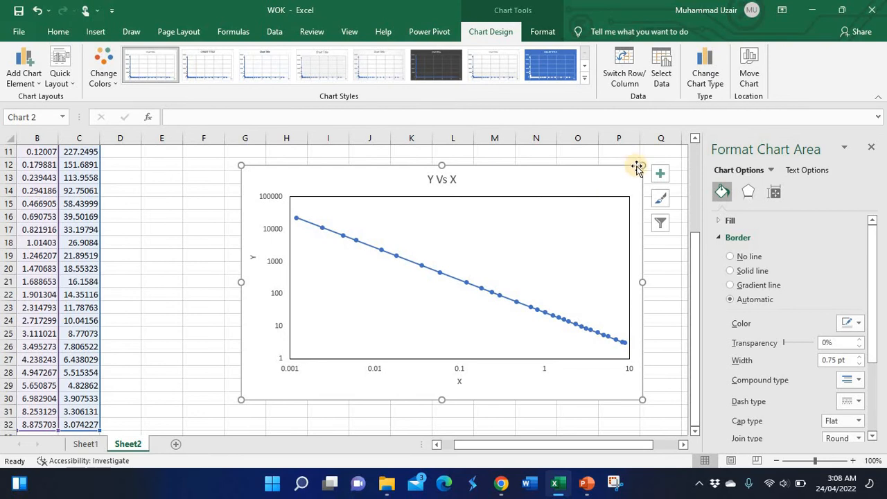
click(871, 152)
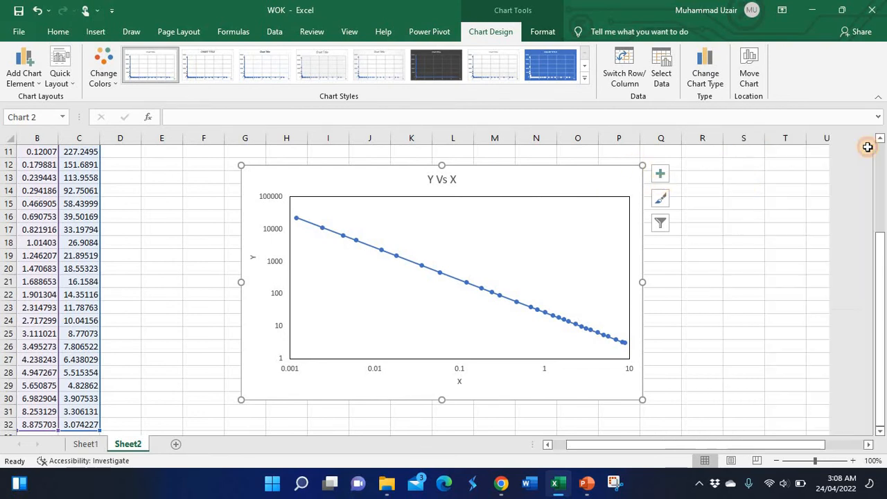
click(701, 205)
click(598, 187)
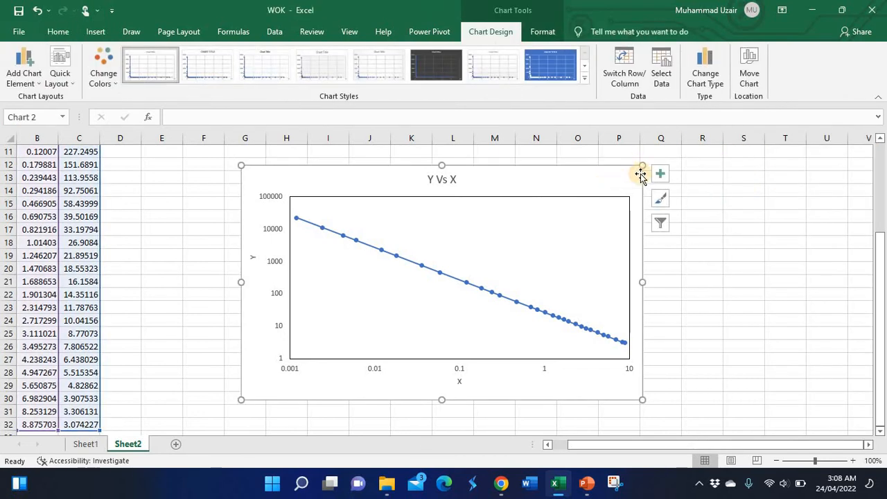
click(660, 174)
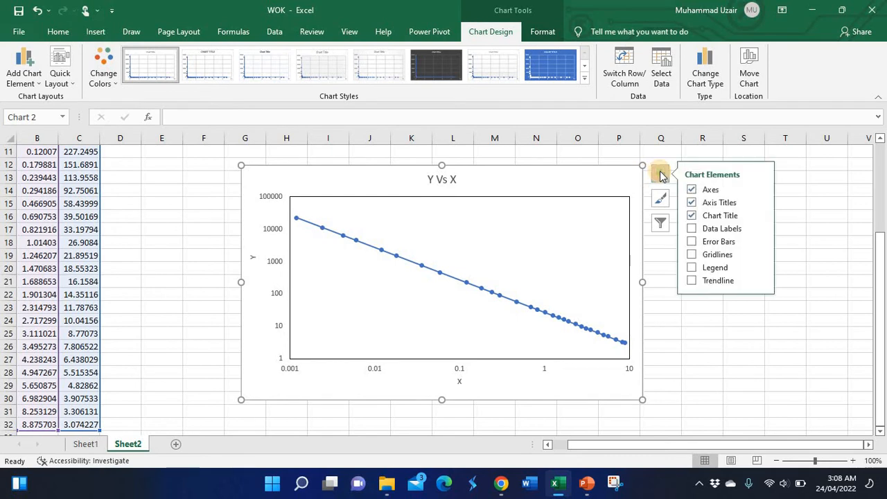
click(693, 255)
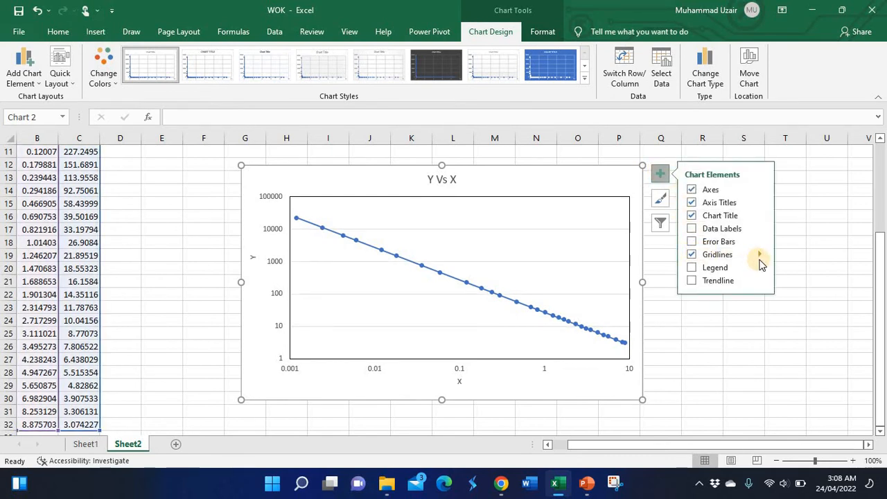
click(760, 254)
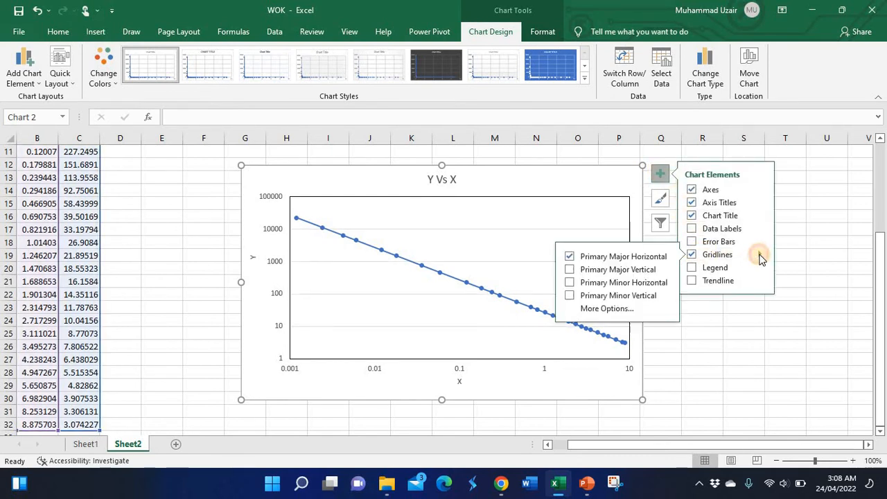
click(570, 270)
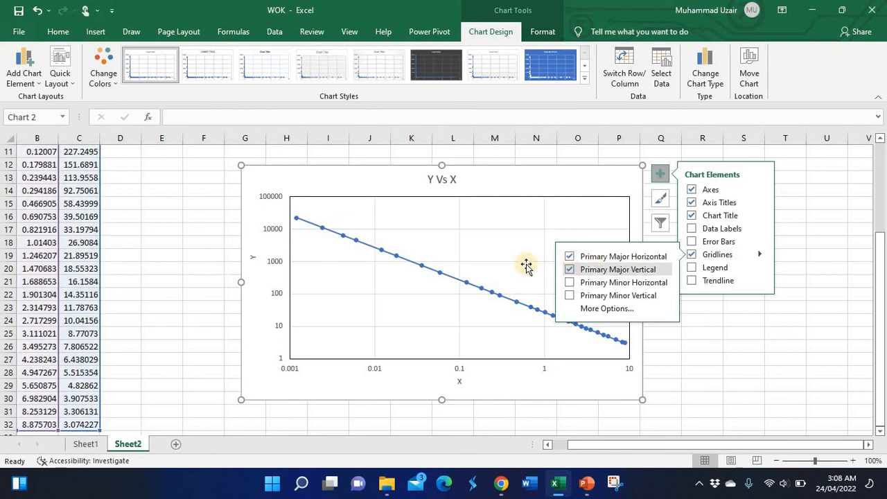
click(569, 283)
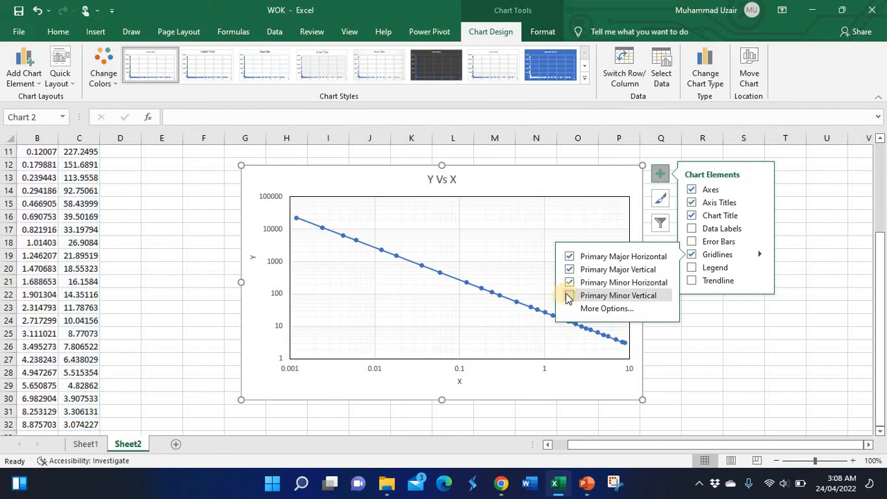
click(568, 297)
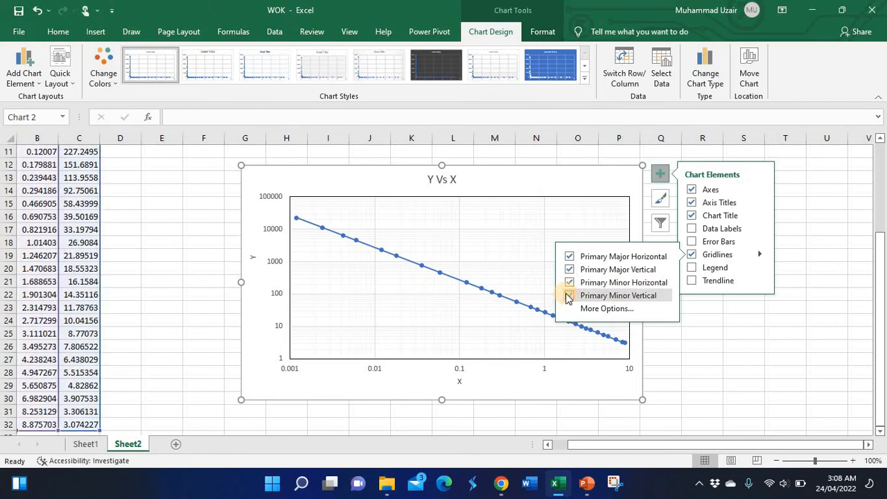
click(710, 359)
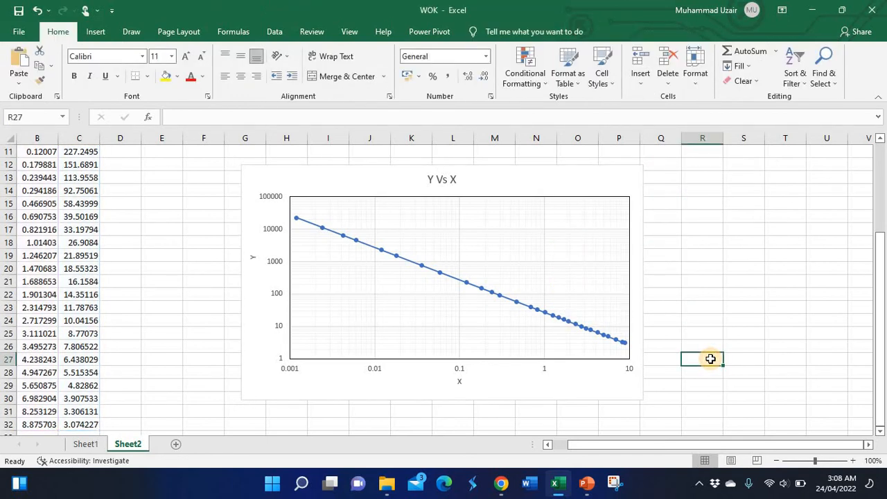